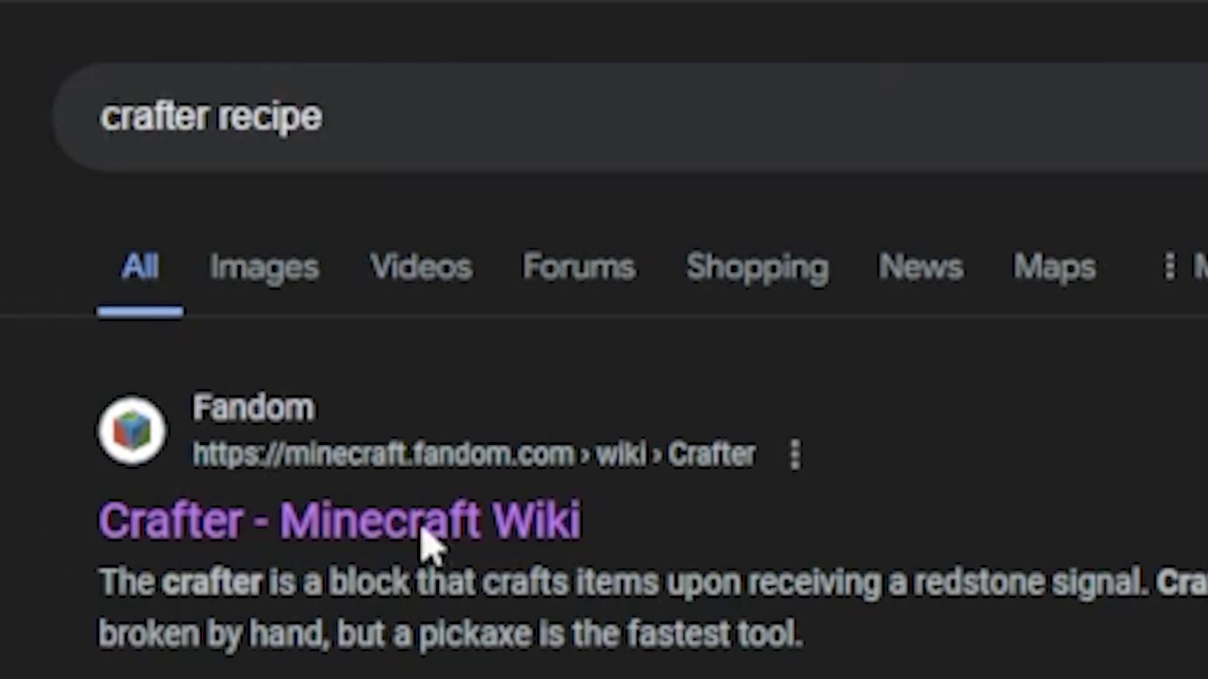
pyautogui.scroll(-5, 378, 566)
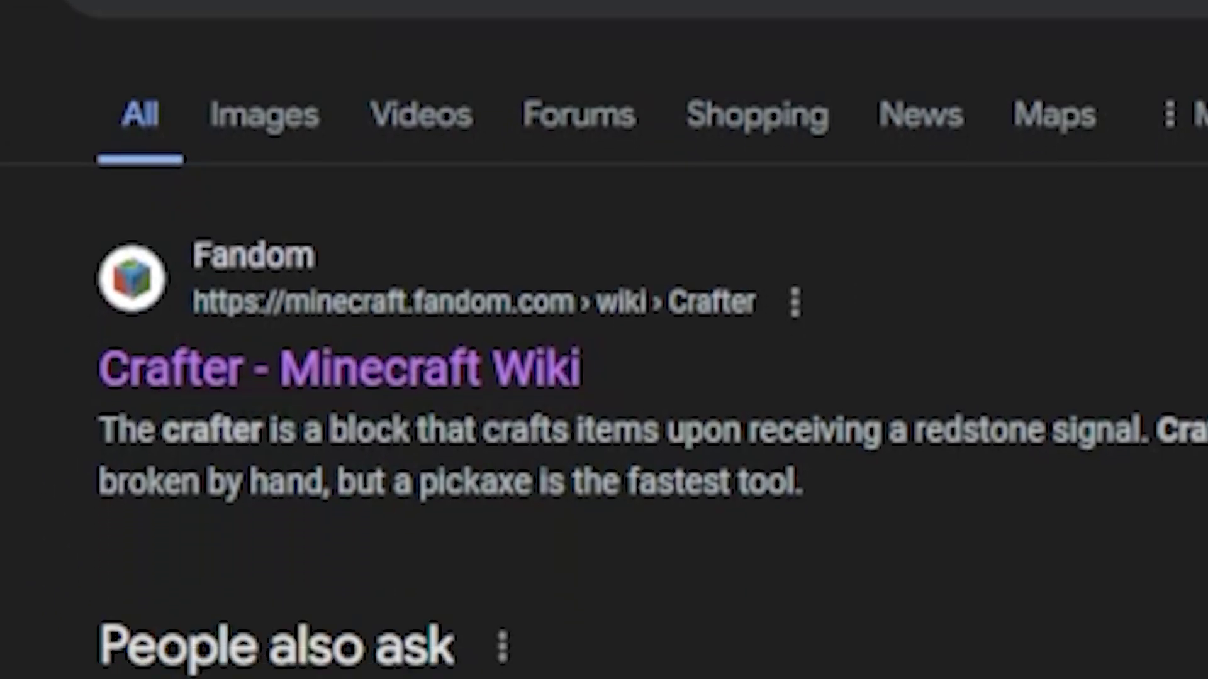
pyautogui.scroll(-5, 189, 566)
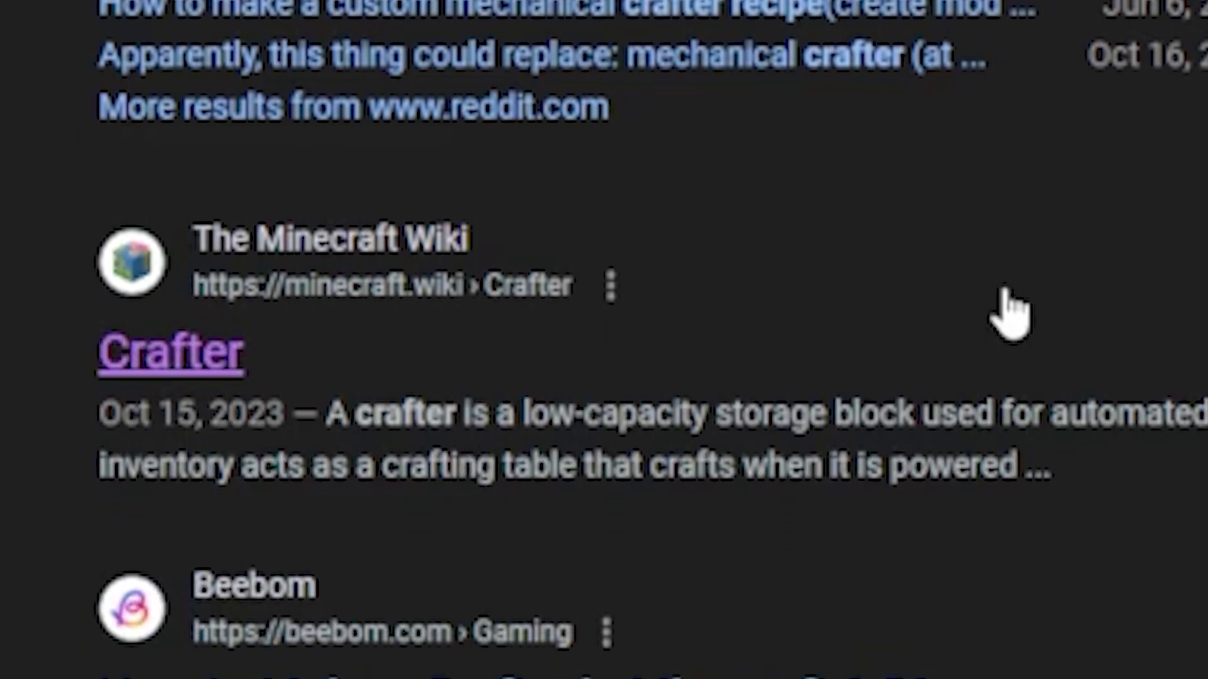
pyautogui.scroll(3, 1009, 312)
pyautogui.scroll(5, 755, 189)
pyautogui.scroll(2, 547, 24)
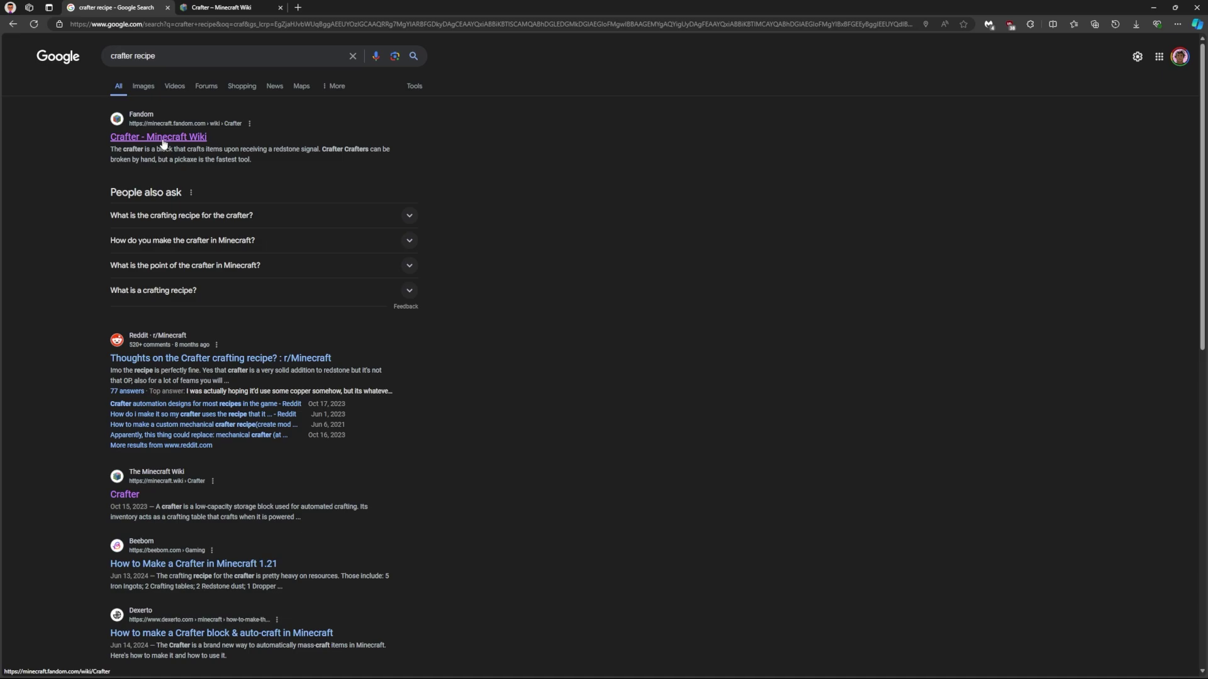
# Step: Open the Fandom Crafter result and select the blocked-page warning text
pyautogui.click(163, 141)
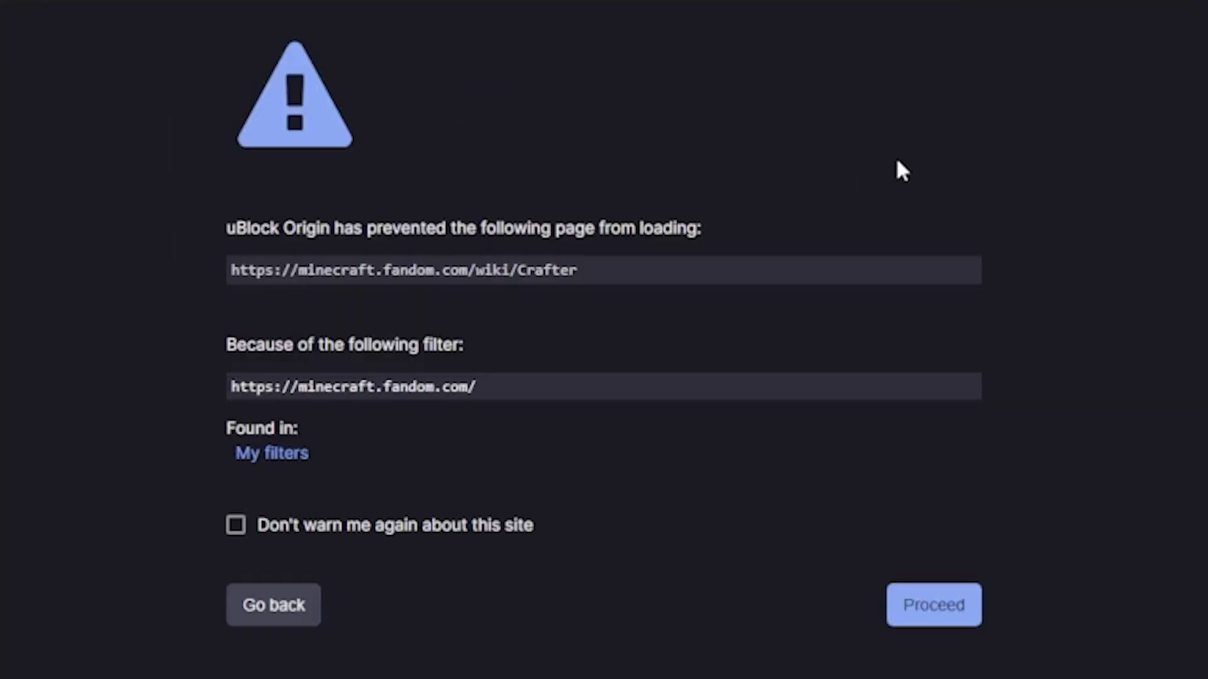
pyautogui.moveTo(227, 226); pyautogui.dragTo(716, 290)
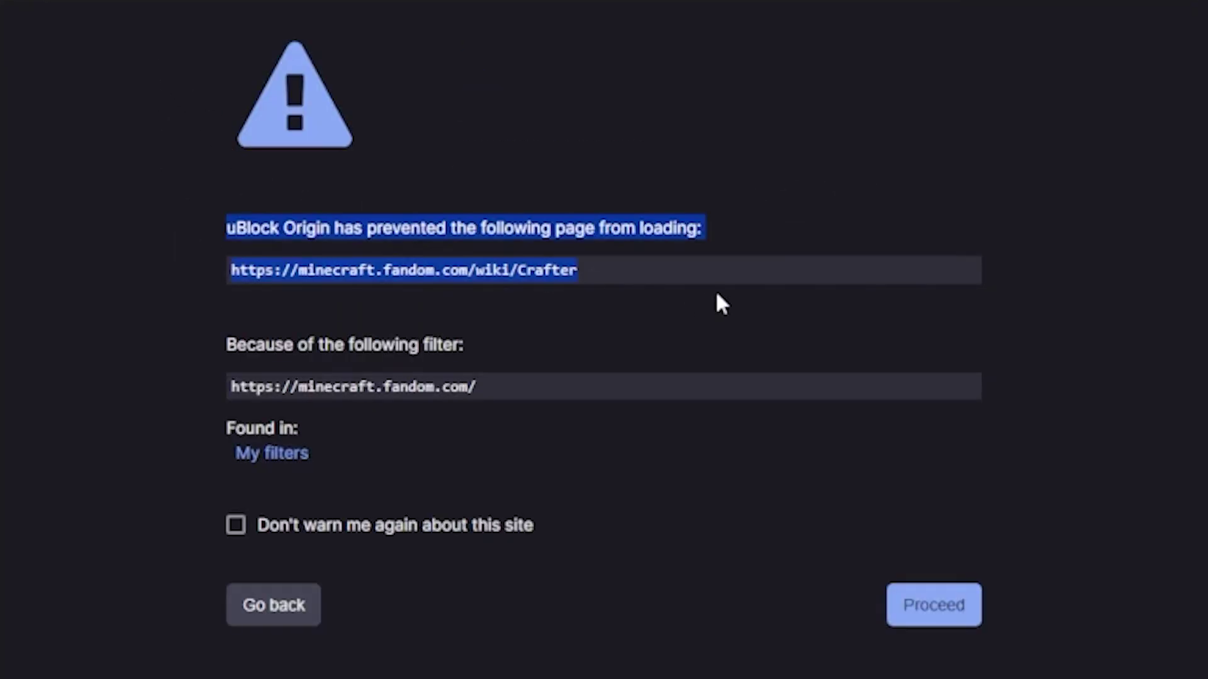
pyautogui.click(715, 290)
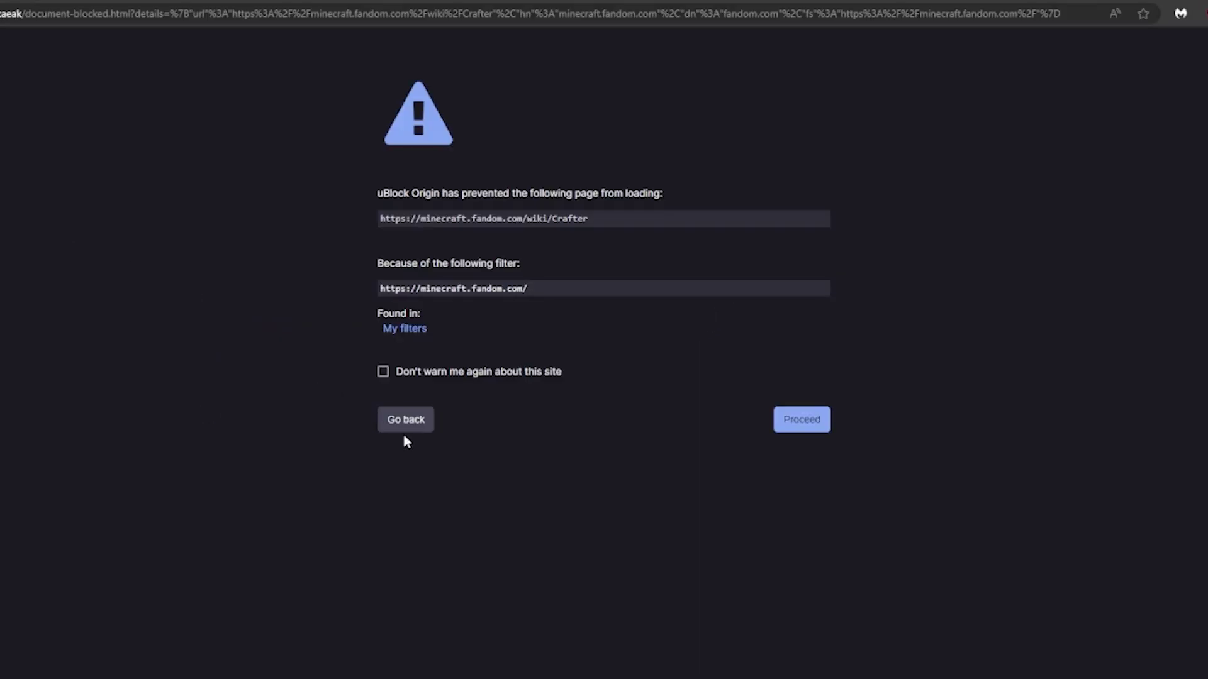
# Step: Go back from the warning and bring up uBlock Origin's My filters list
pyautogui.click(403, 422)
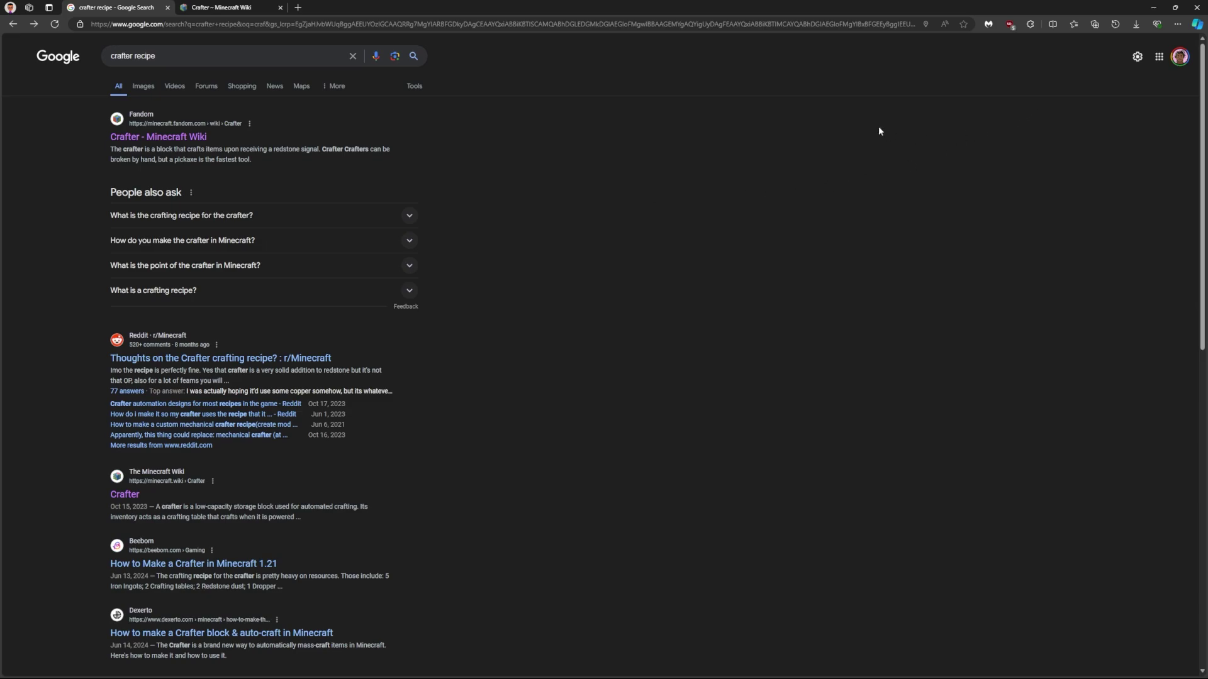
pyautogui.click(1010, 24)
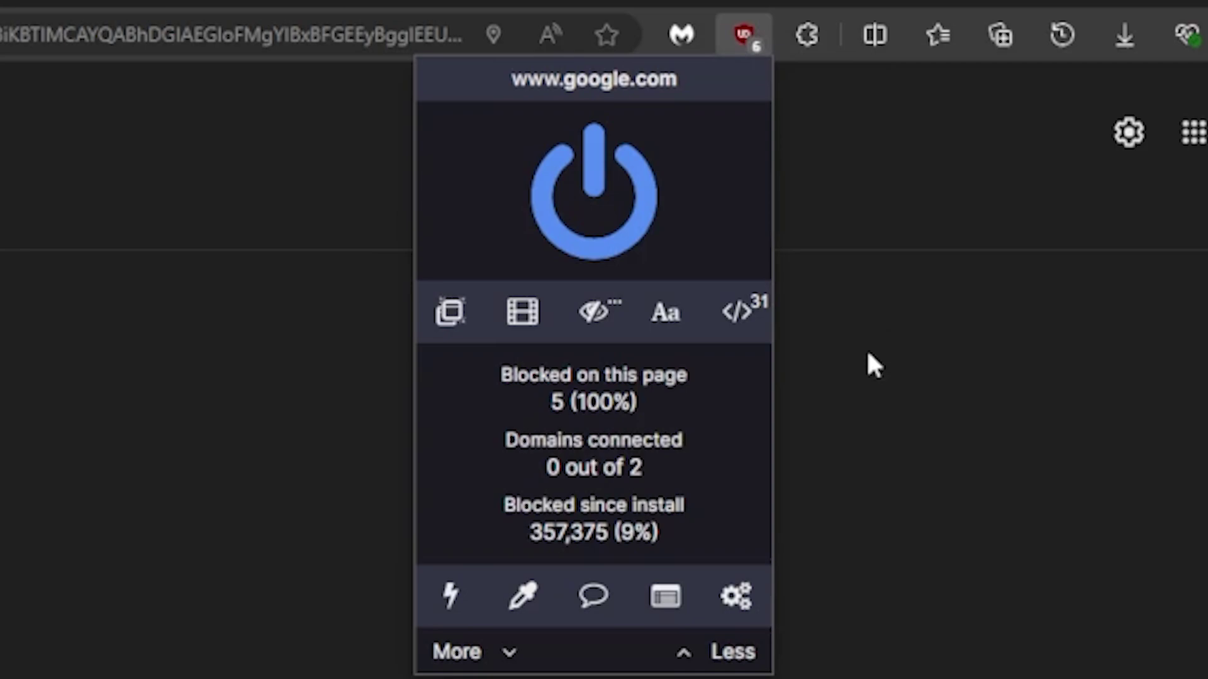
pyautogui.click(736, 597)
# Step: Add, then delete, a Crafter URL line, keeping only minecraft.fandom.com, and return to Google results
pyautogui.click(400, 419)
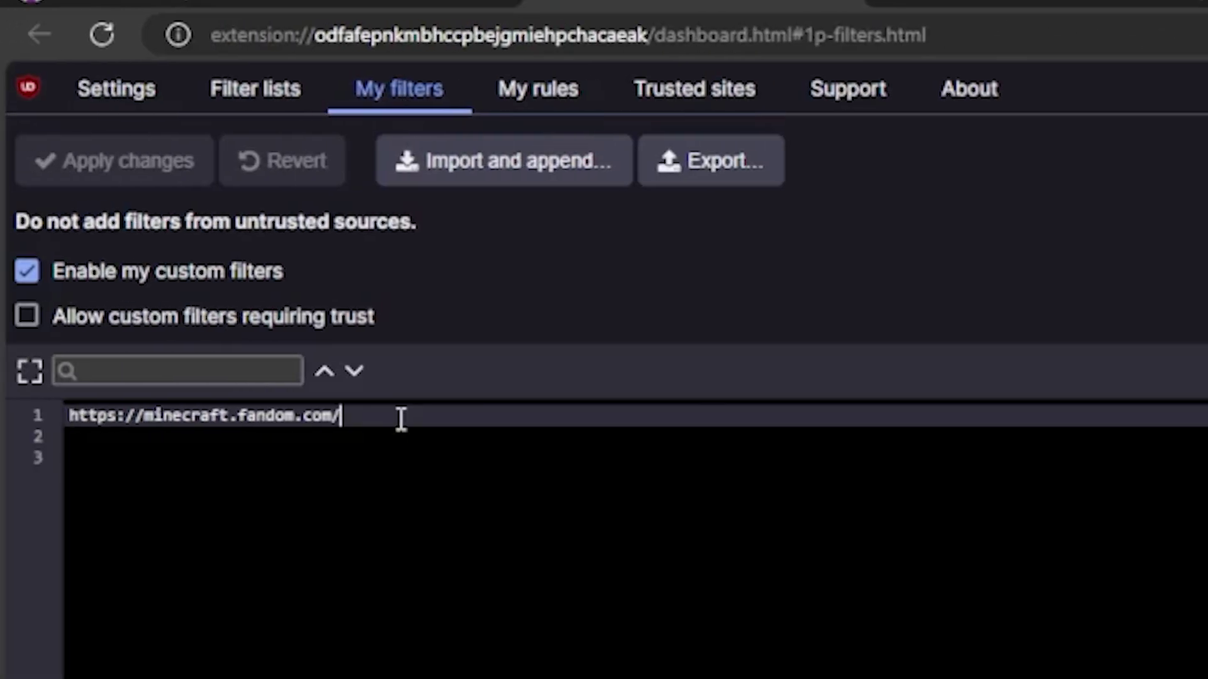
pyautogui.press('Return')
pyautogui.write('https://minecraft.fandom.com/wiki/Crafter')
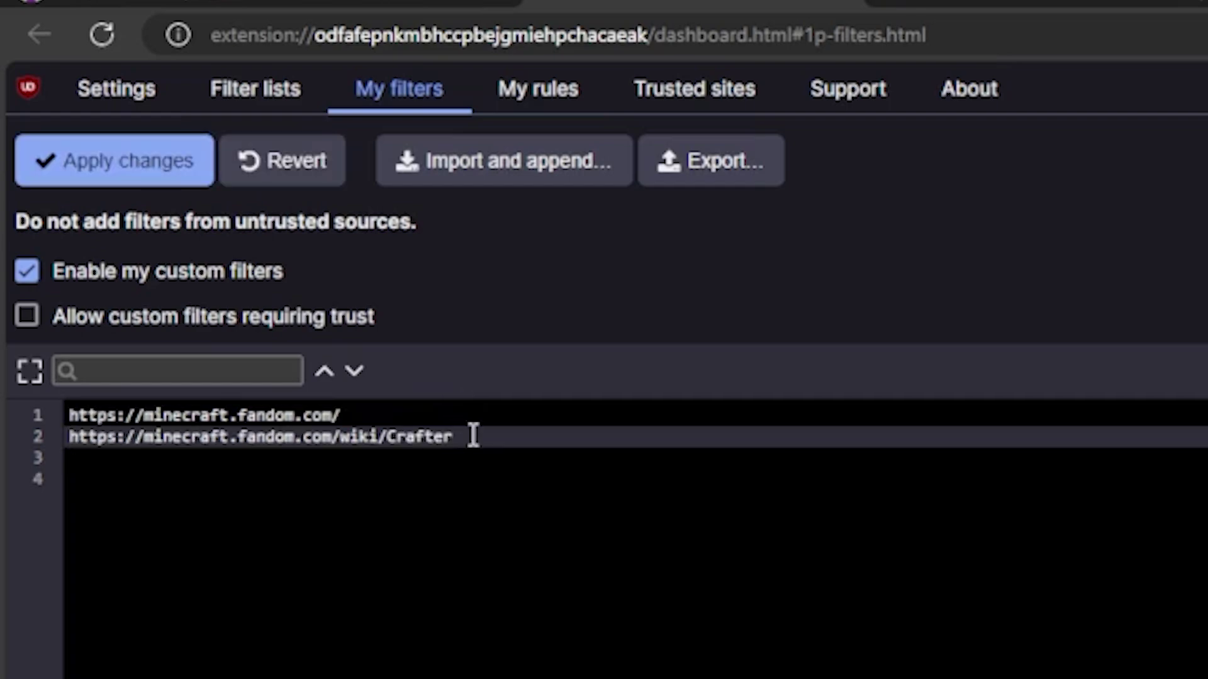
pyautogui.moveTo(455, 436); pyautogui.dragTo(347, 436)
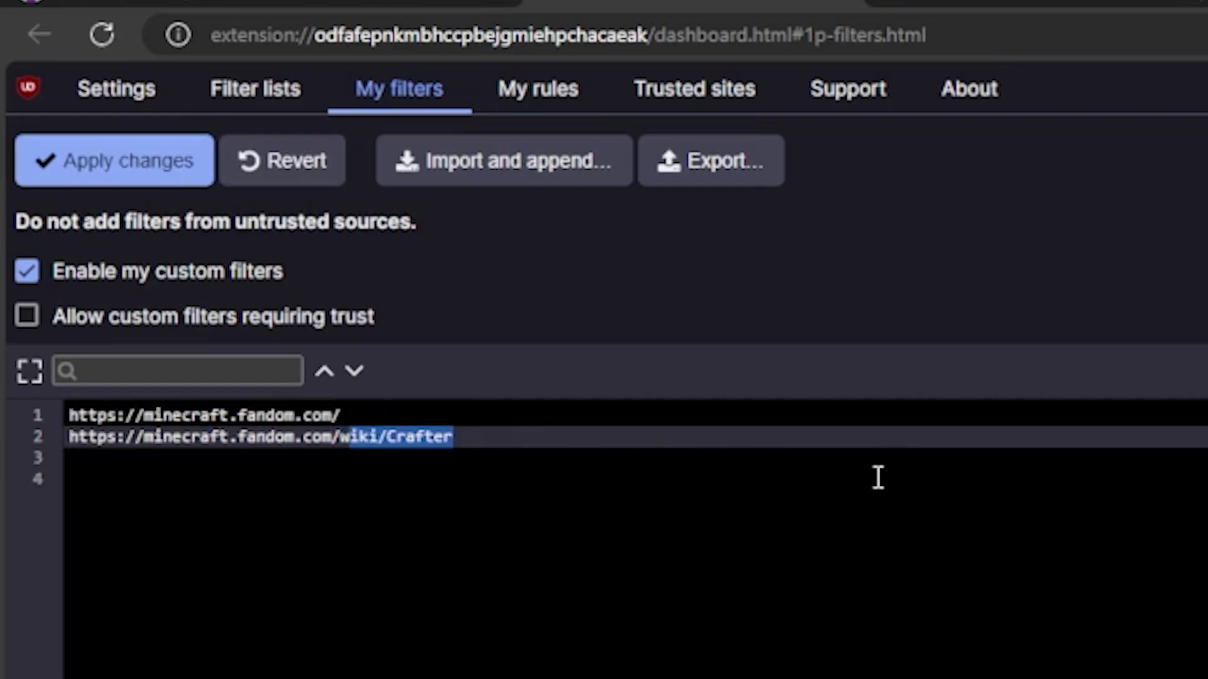
pyautogui.press('BackSpace')
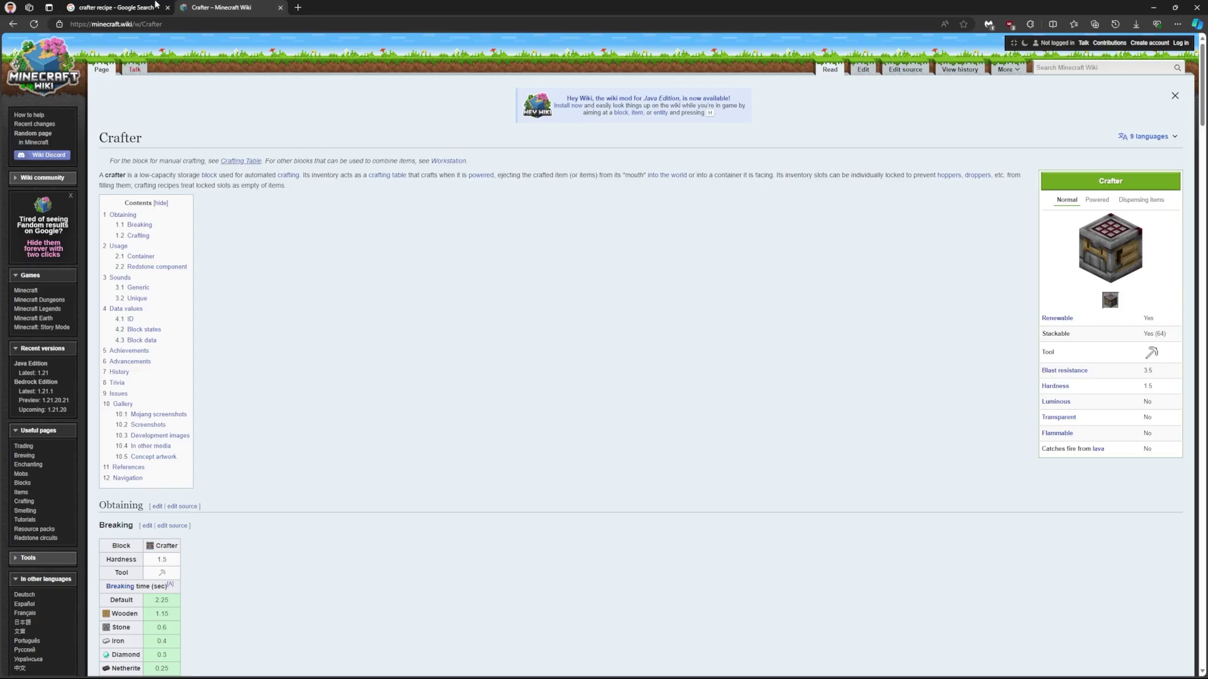
pyautogui.click(114, 7)
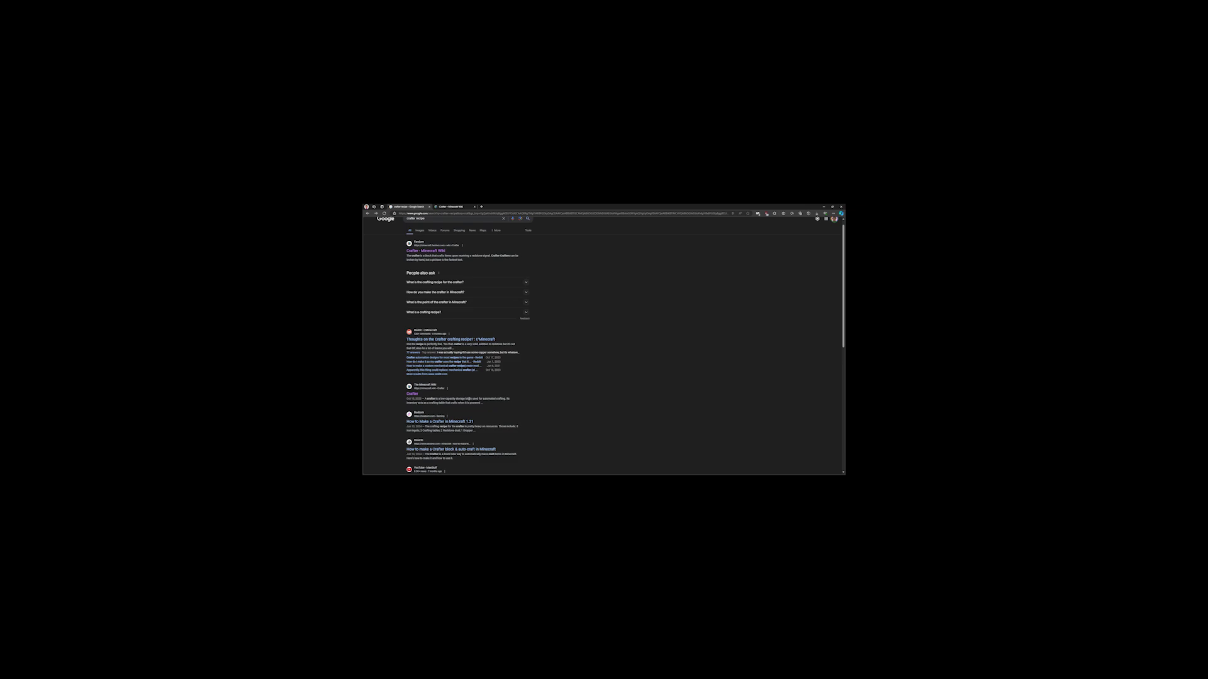
pyautogui.scroll(-3, 525, 387)
pyautogui.scroll(4, 526, 386)
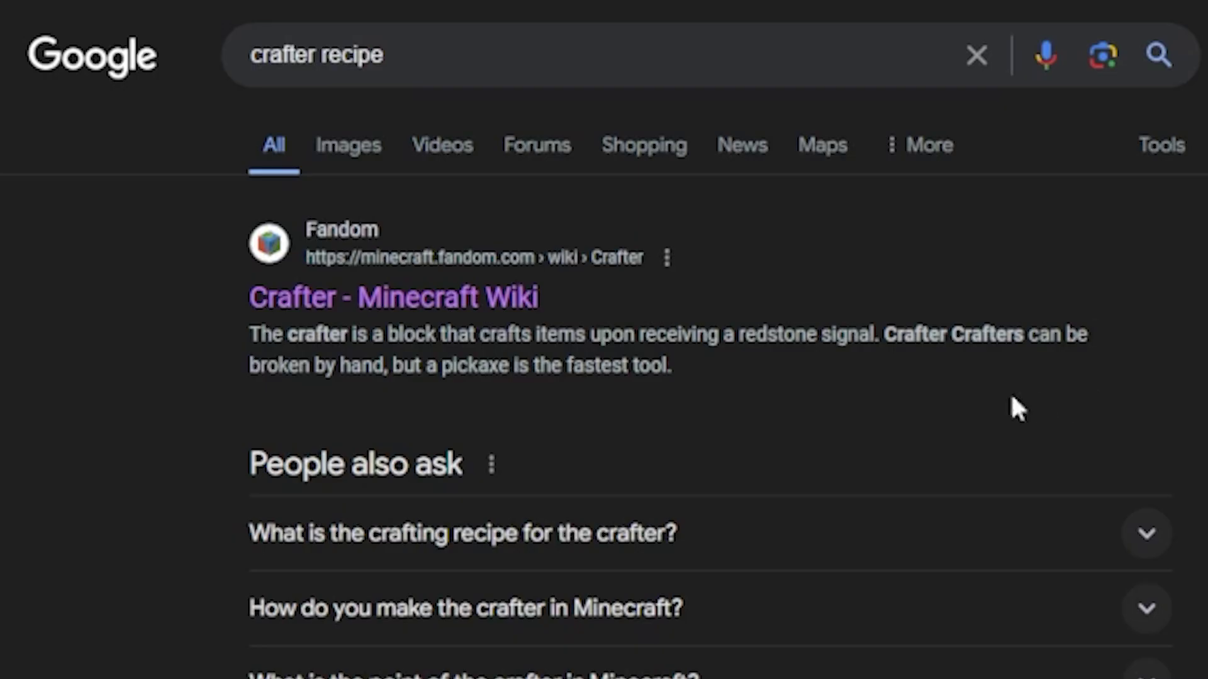